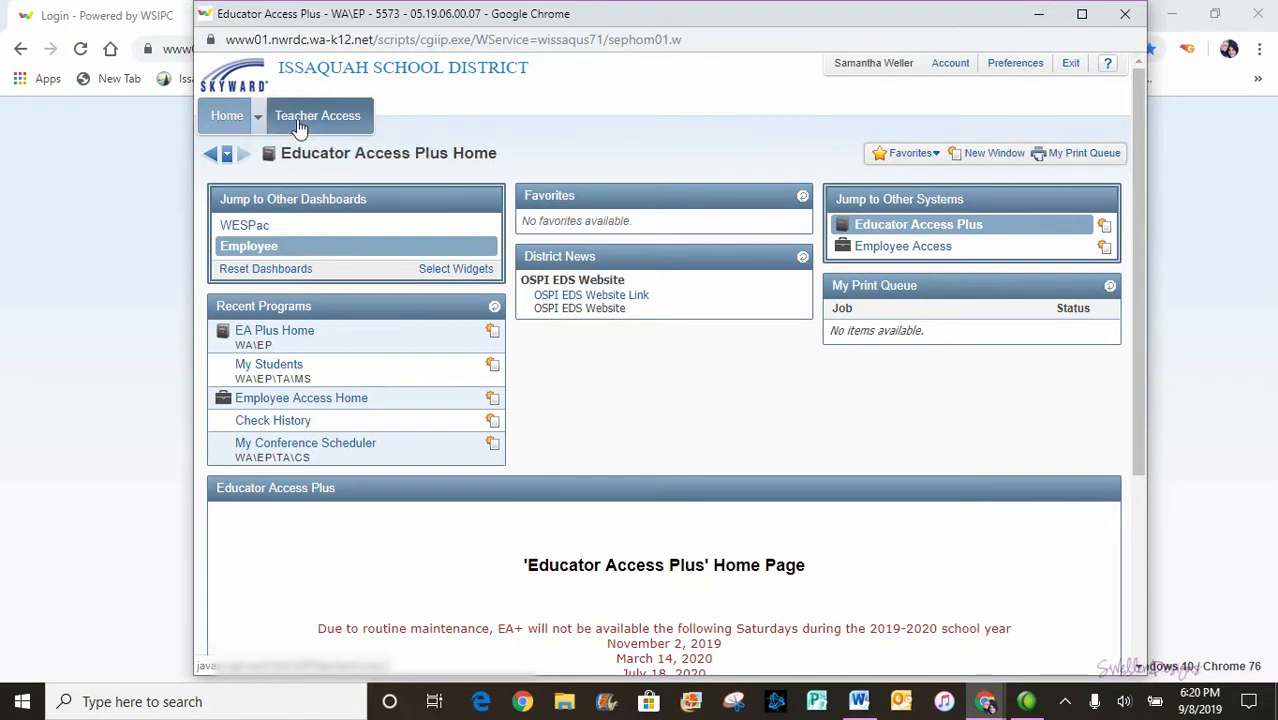
- Open the Standards Gradebook for the Period 1 Kindergarten FDK class from My Gradebook
{"action": "left_click", "coordinate": [300, 127]}
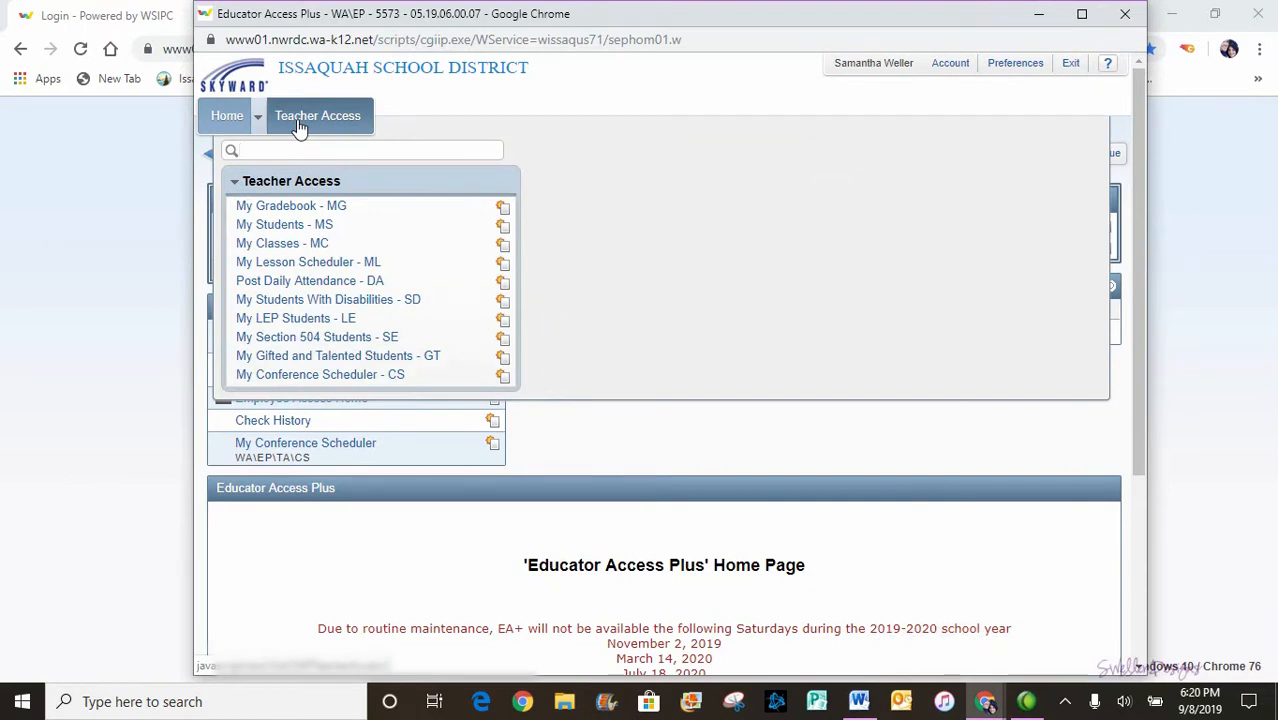
{"action": "left_click", "coordinate": [292, 208]}
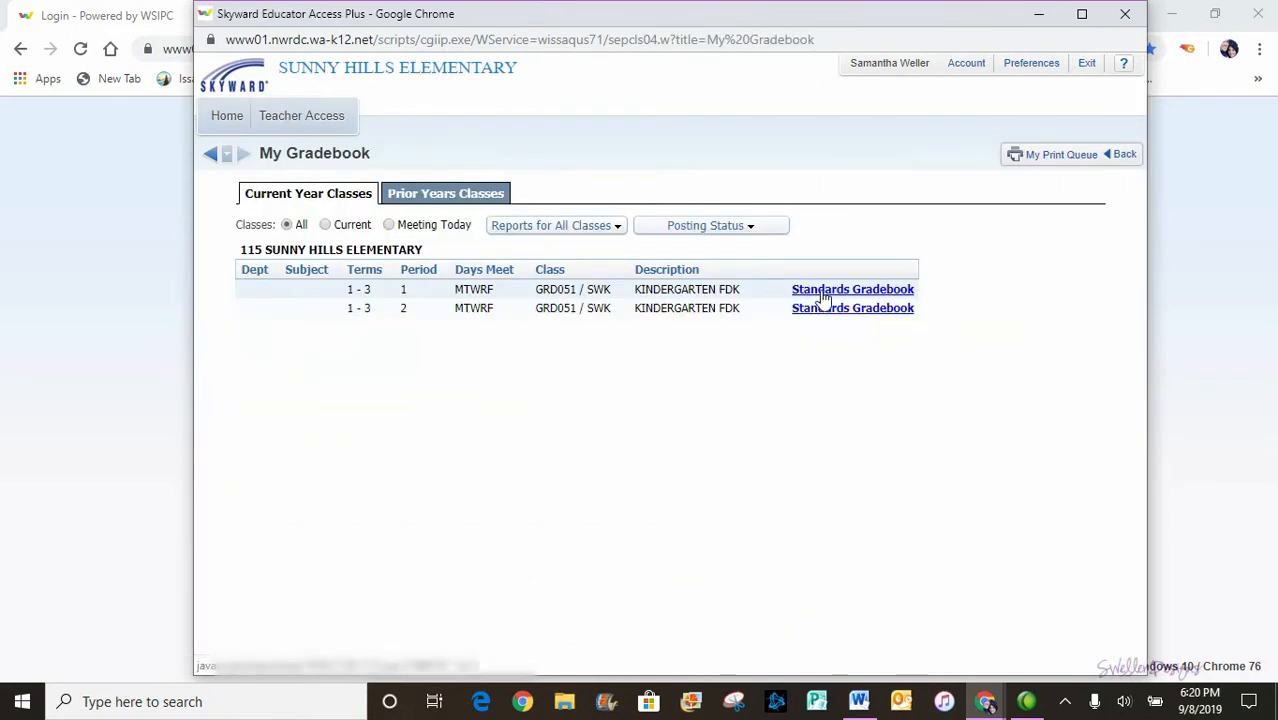
{"action": "left_click", "coordinate": [822, 293]}
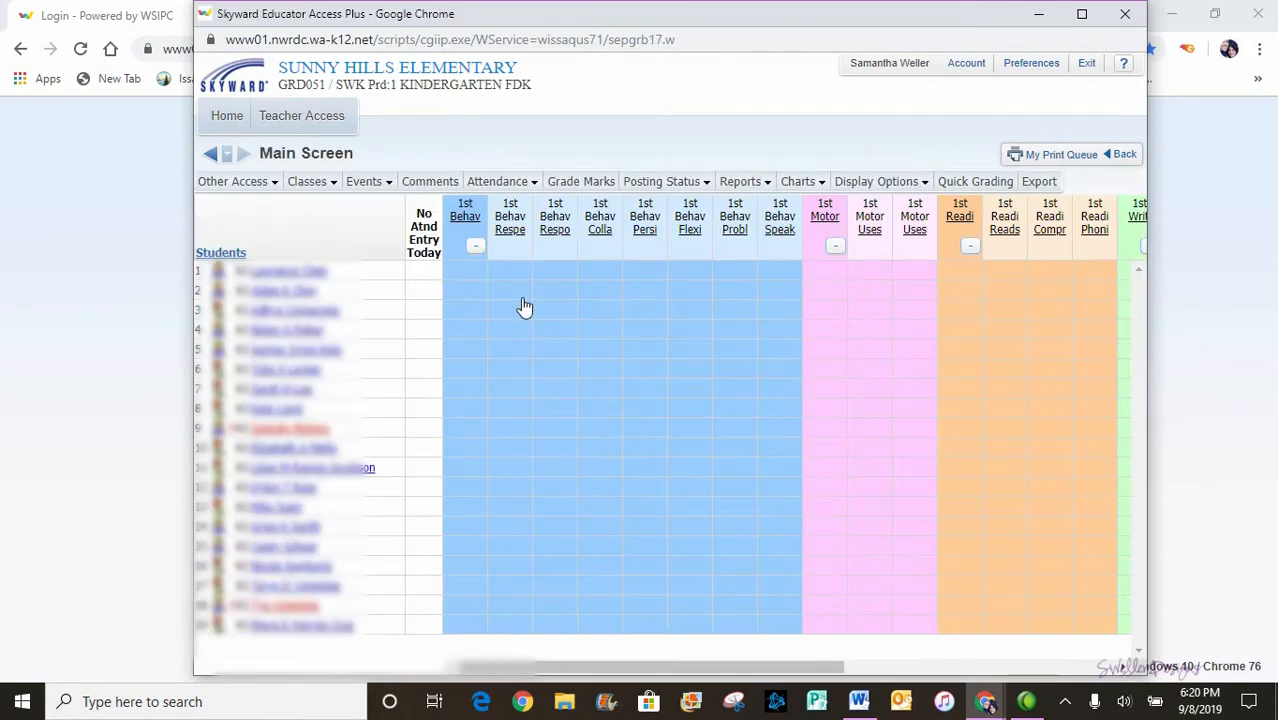
{"action": "left_click", "coordinate": [238, 181]}
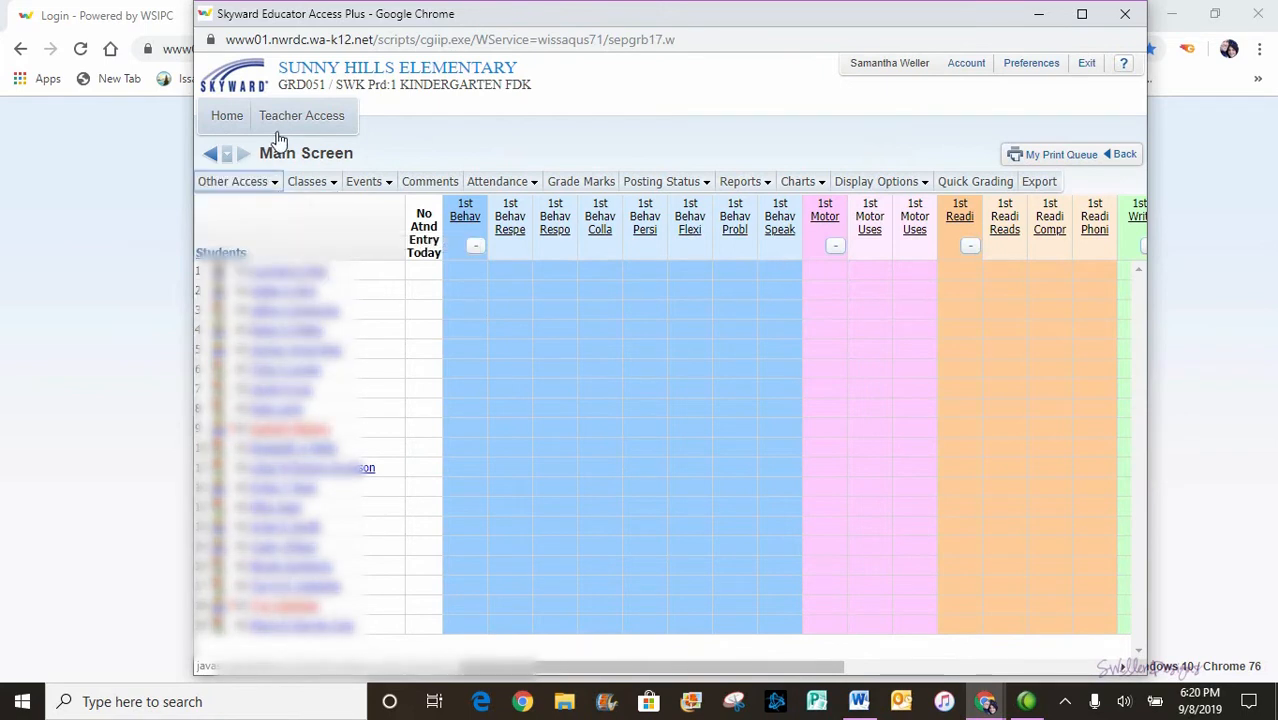
{"action": "mouse_move", "coordinate": [280, 134]}
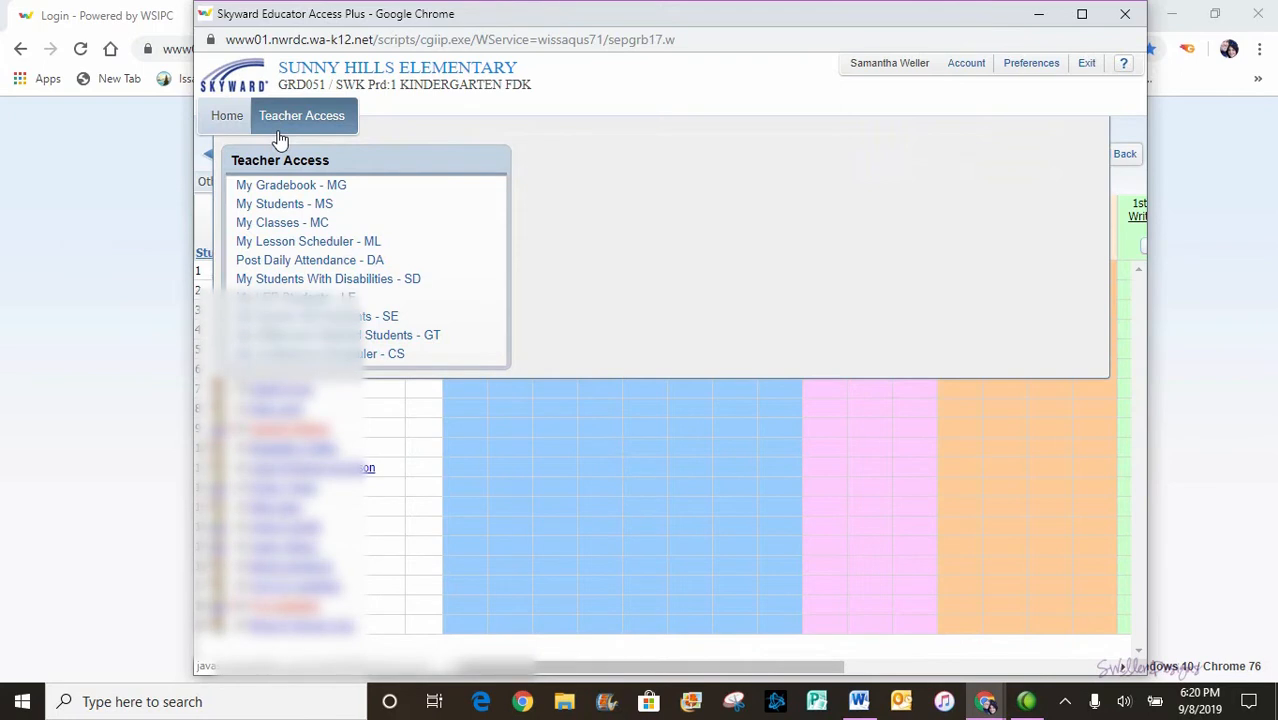
- Open the Message Center from the Period 2 Kindergarten FDK class options in My Classes
{"action": "left_click", "coordinate": [280, 222]}
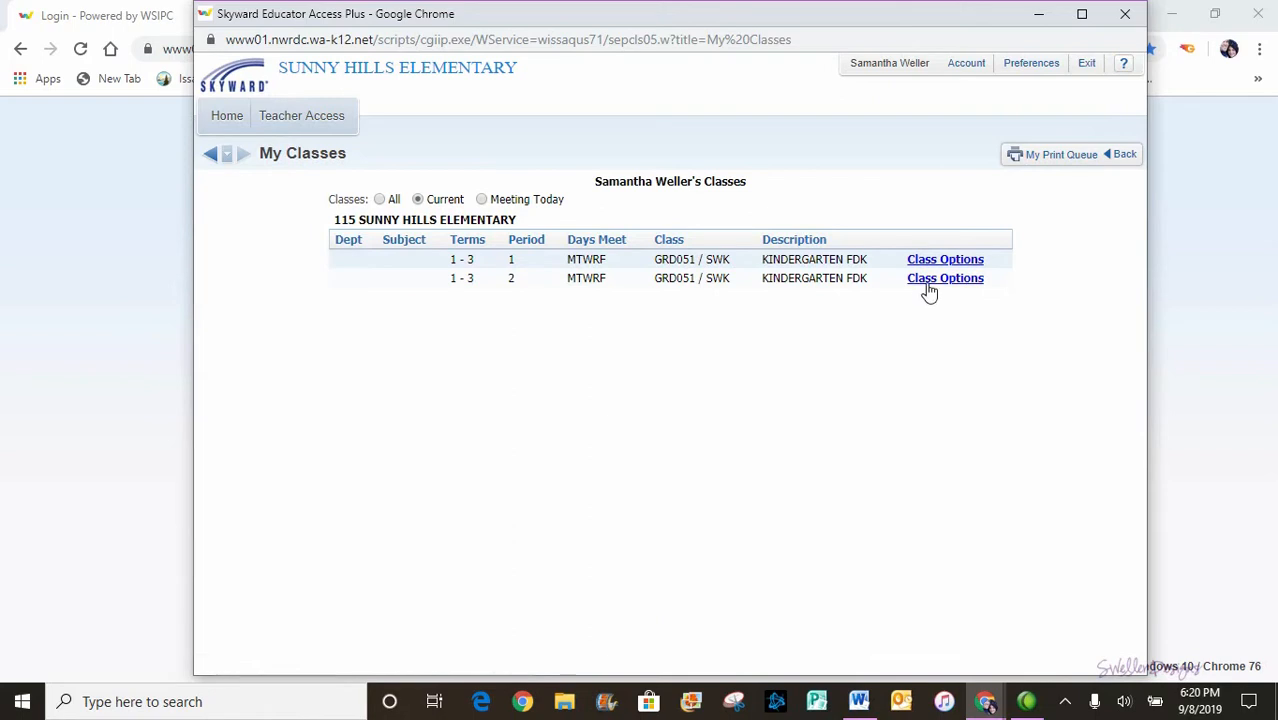
{"action": "left_click", "coordinate": [927, 283]}
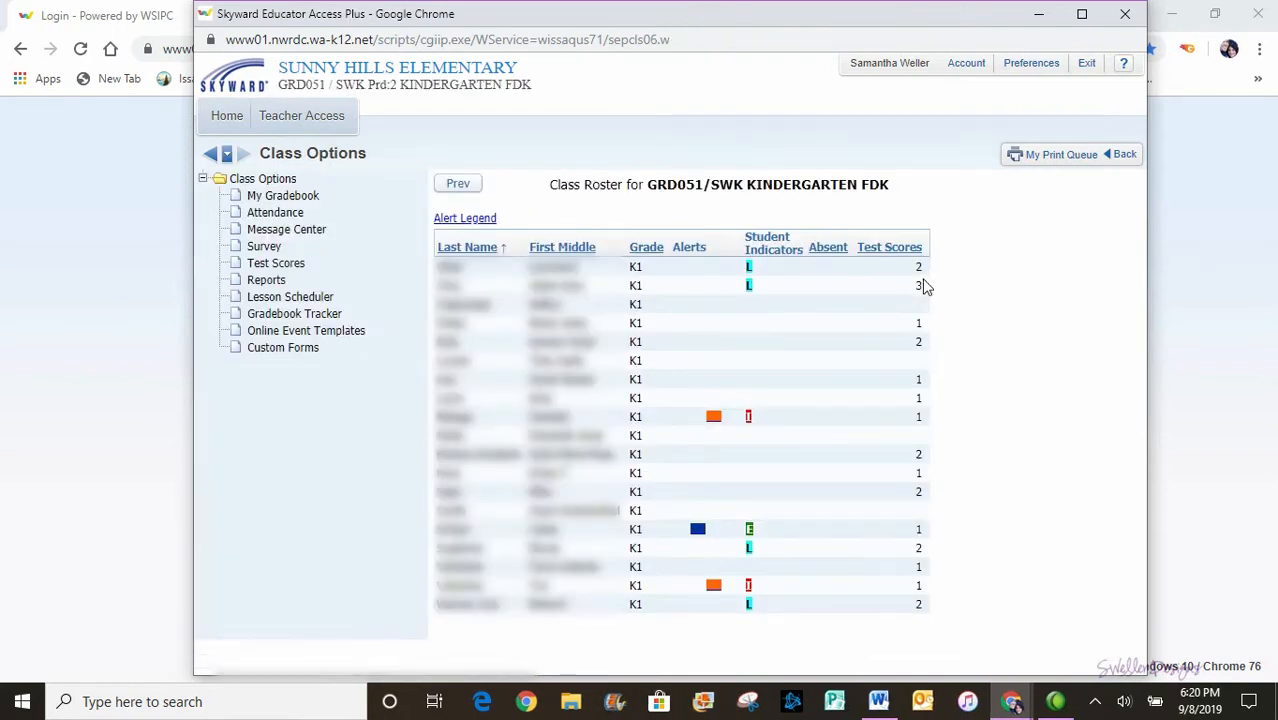
{"action": "left_click", "coordinate": [314, 232]}
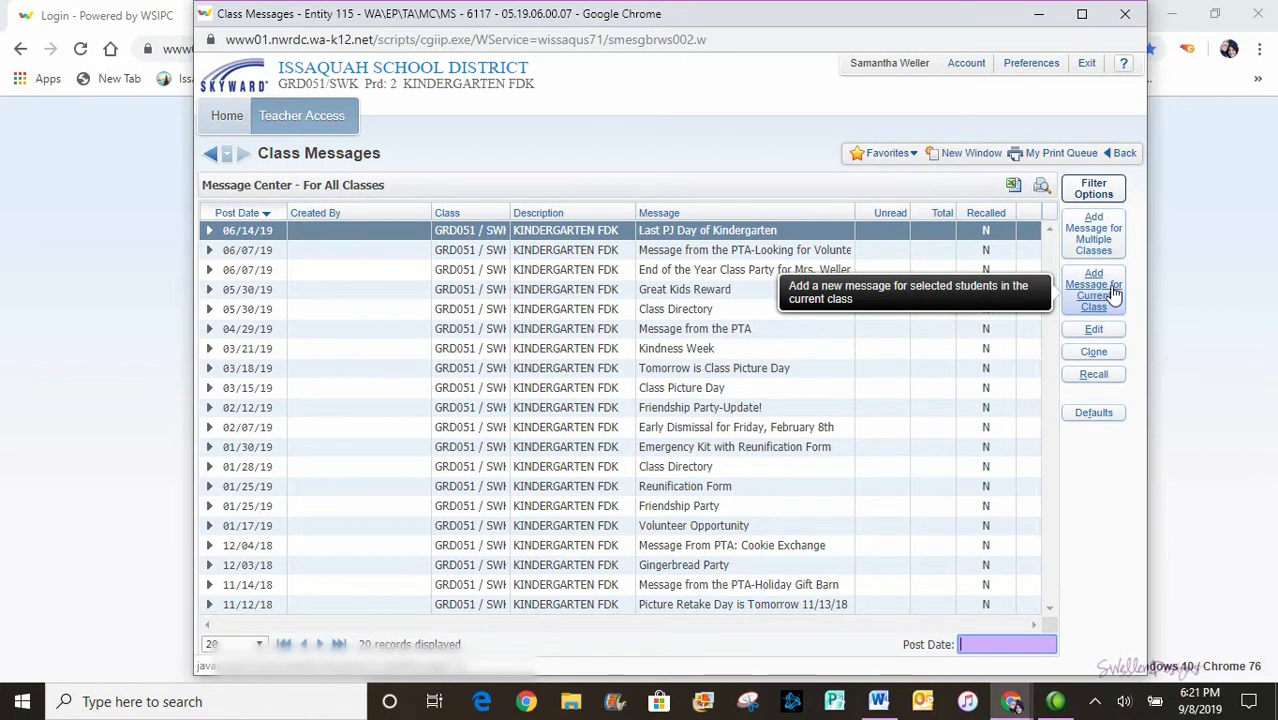
- Add a new message for the current Period 2 Kindergarten FDK class
{"action": "left_click", "coordinate": [1114, 292]}
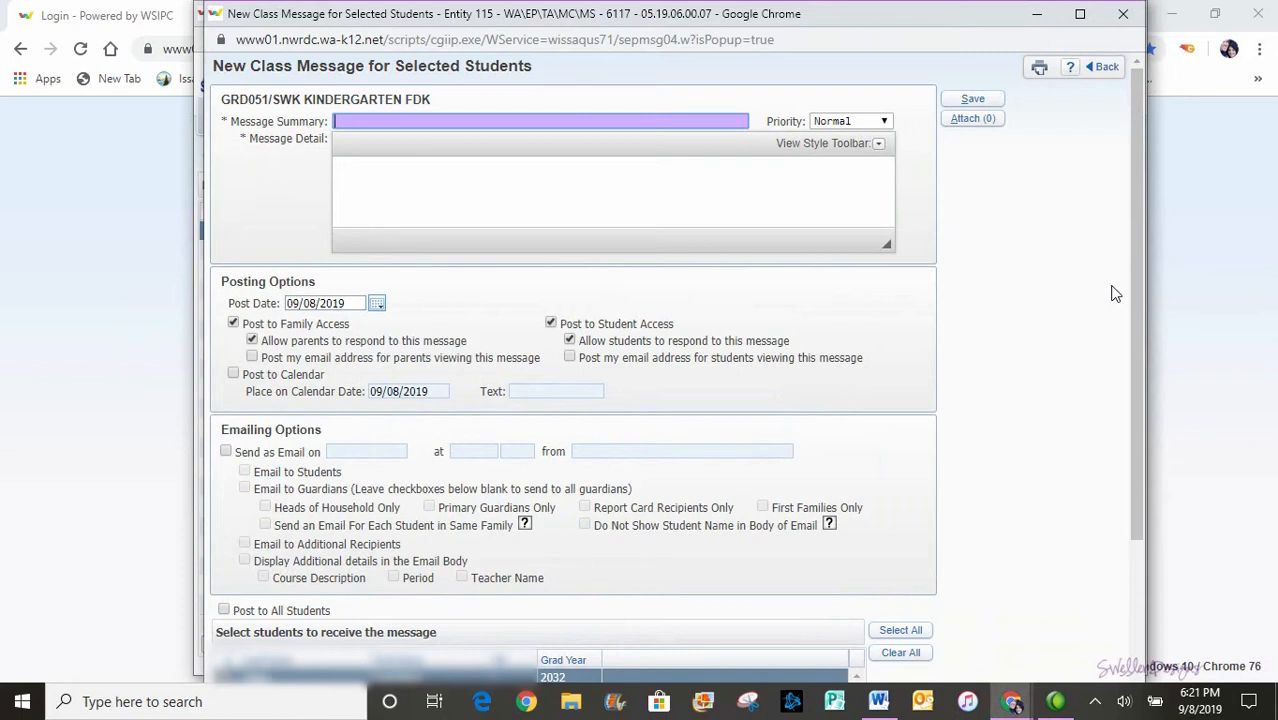
- Title the message 'Curriculum Night' and start its body with 'Hi Kindergarten Families'
{"action": "type", "text": "Curriculum Night"}
{"action": "left_click", "coordinate": [631, 204]}
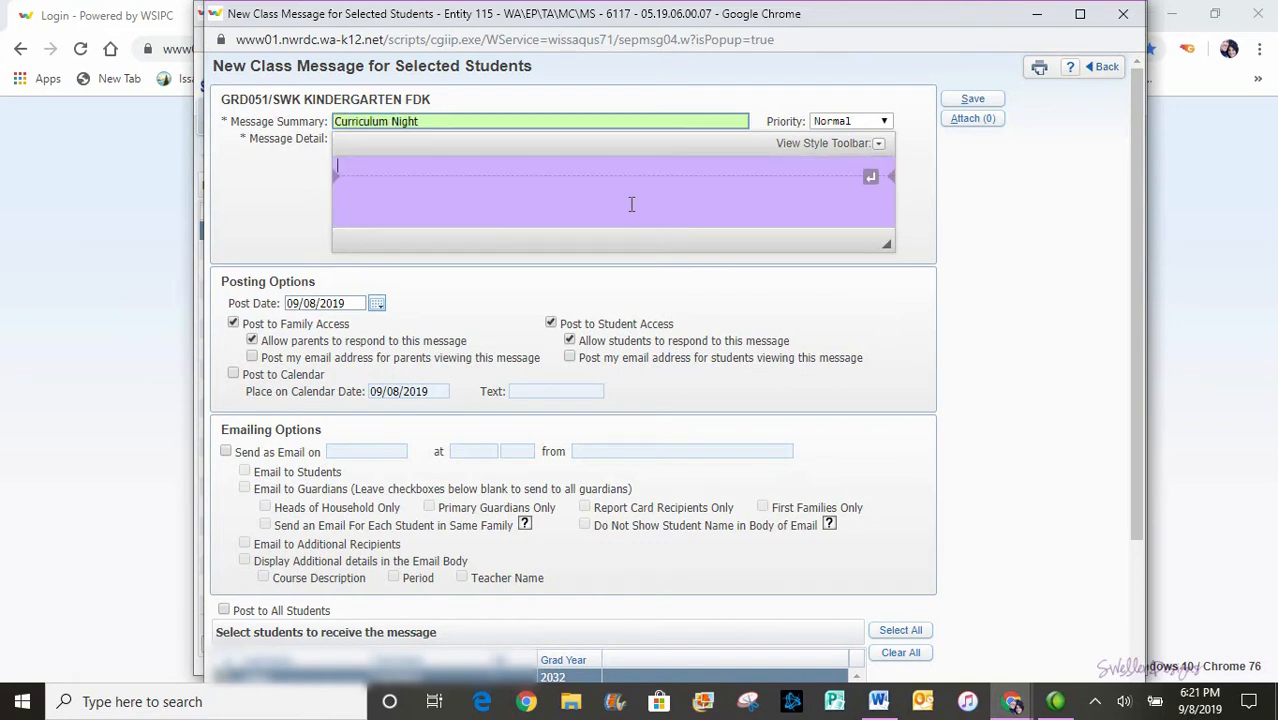
{"action": "type", "text": "Hi Kinderga"}
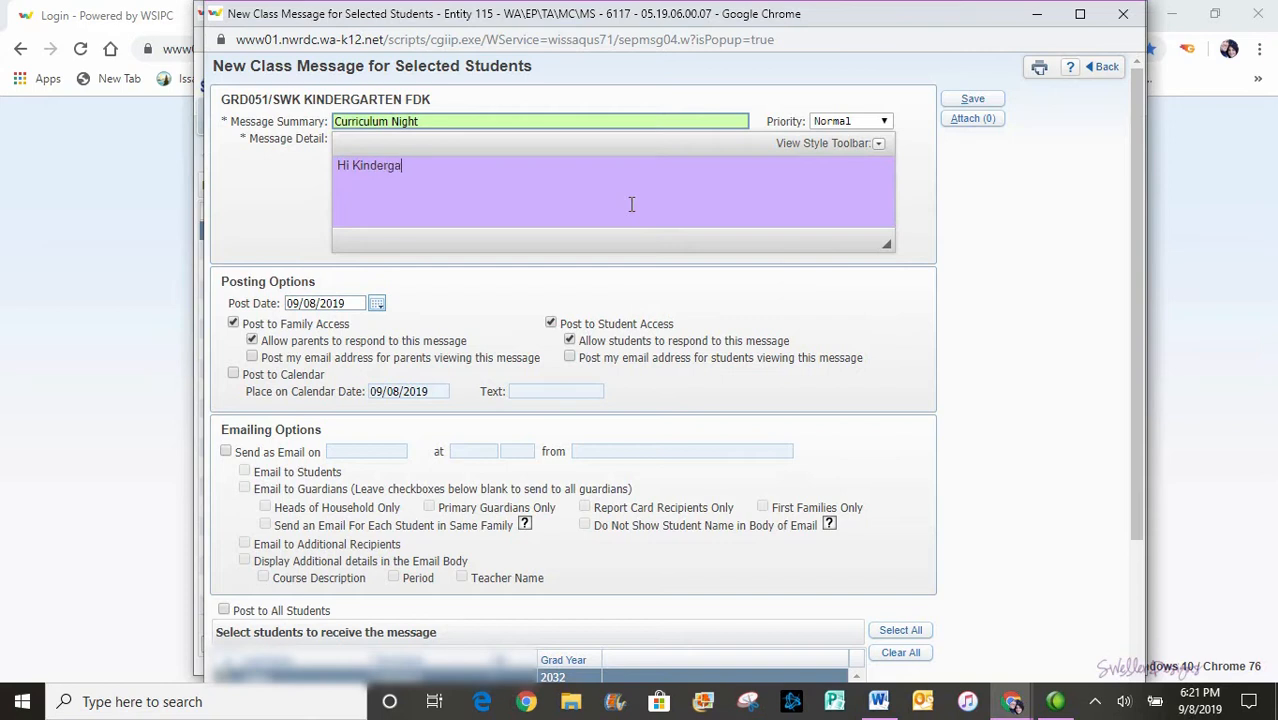
{"action": "type", "text": "rten Families"}
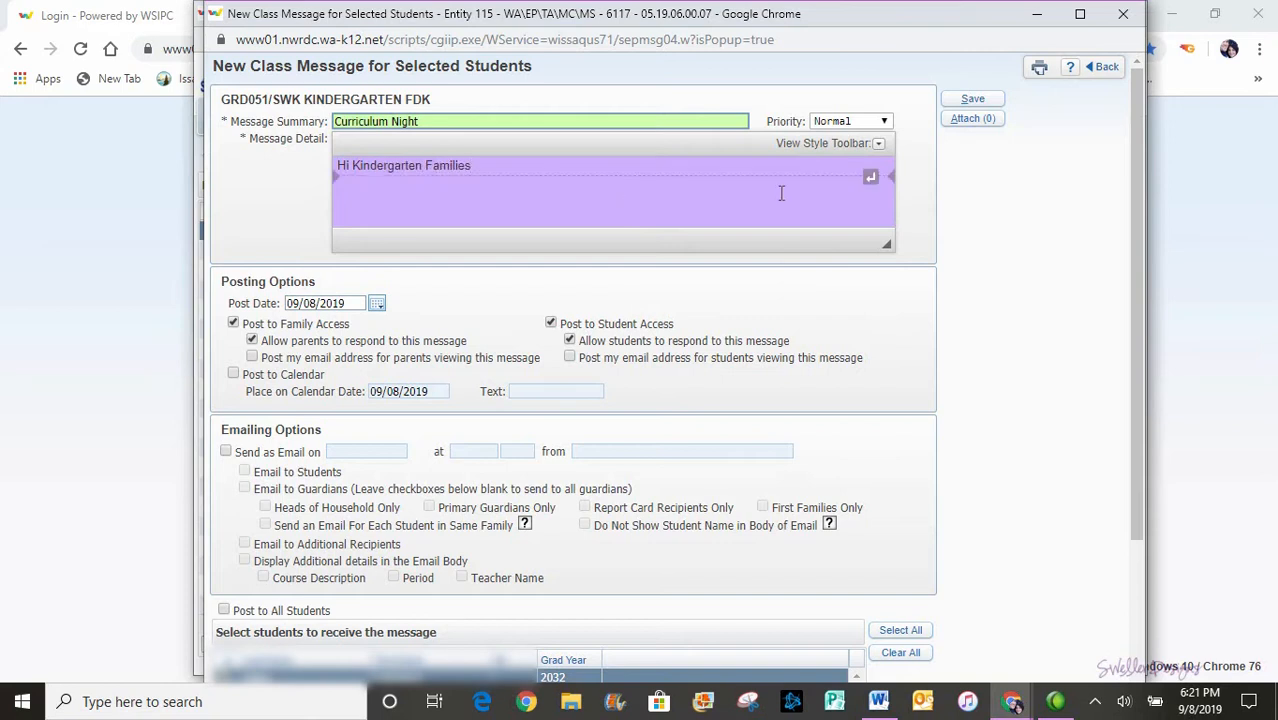
{"action": "left_click", "coordinate": [878, 145]}
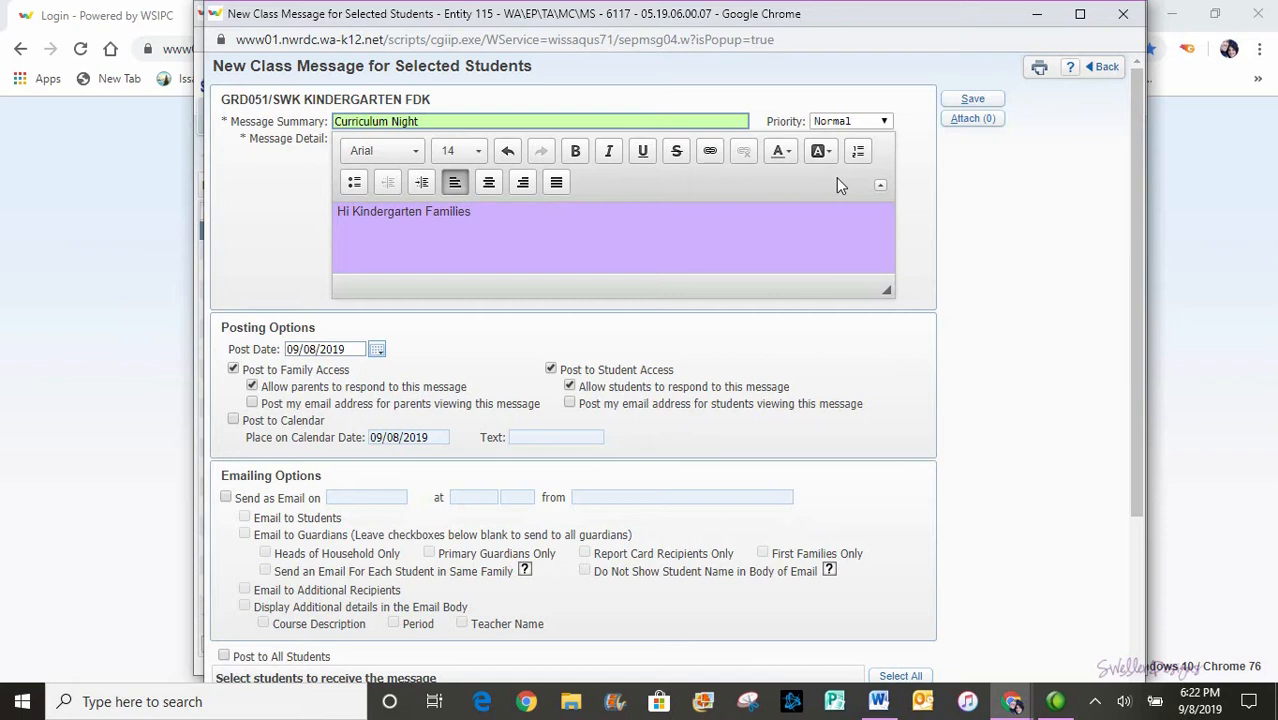
{"action": "left_click", "coordinate": [970, 122]}
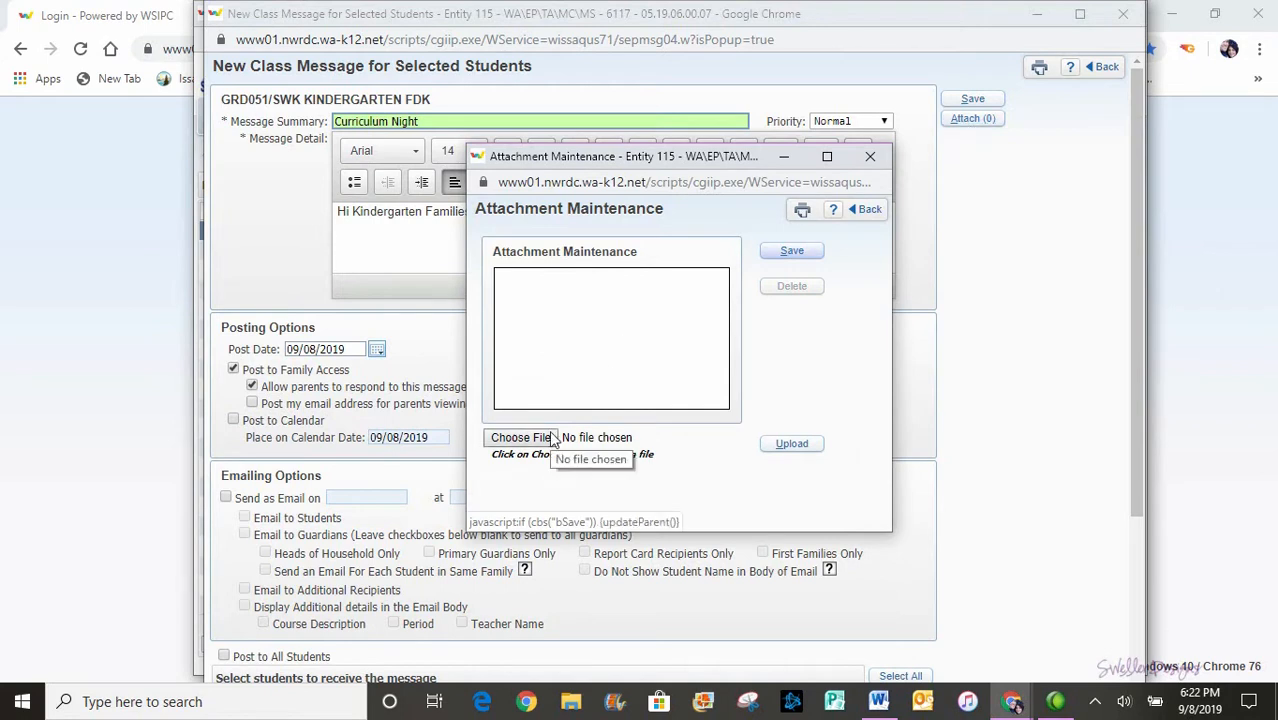
{"action": "left_click", "coordinate": [870, 157]}
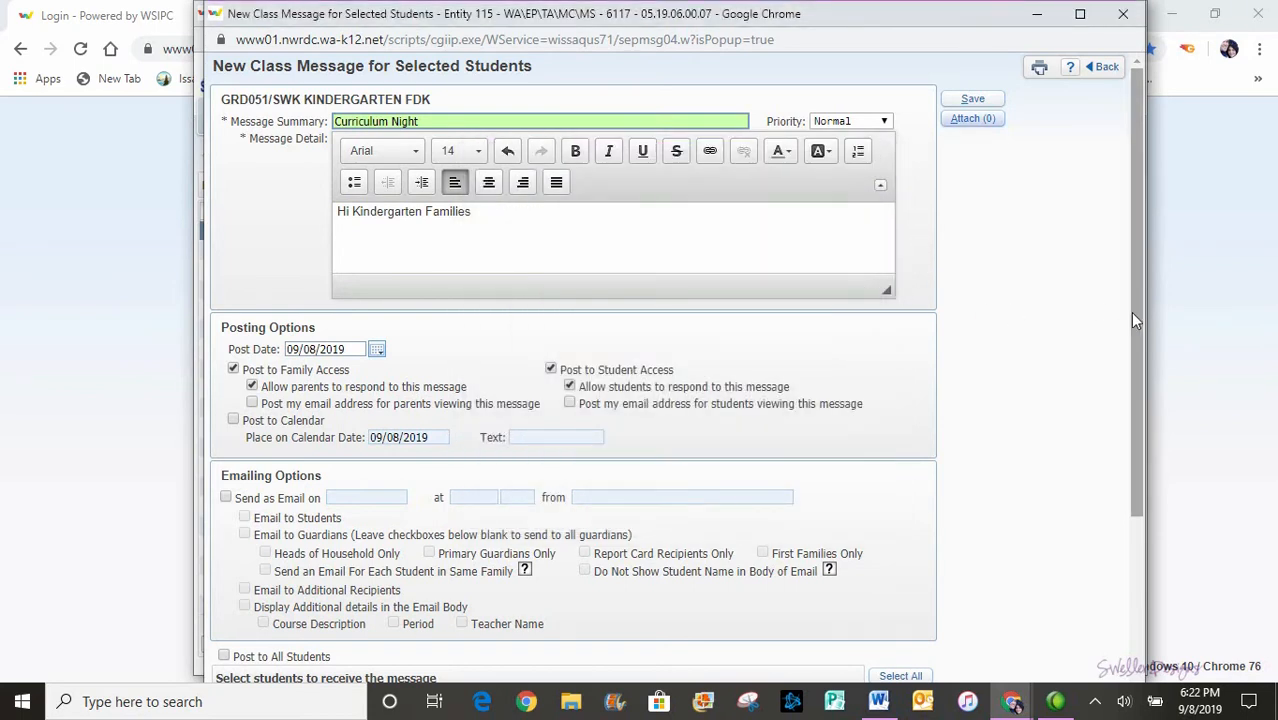
{"action": "left_click_drag", "start_coordinate": [1133, 316], "coordinate": [1124, 375]}
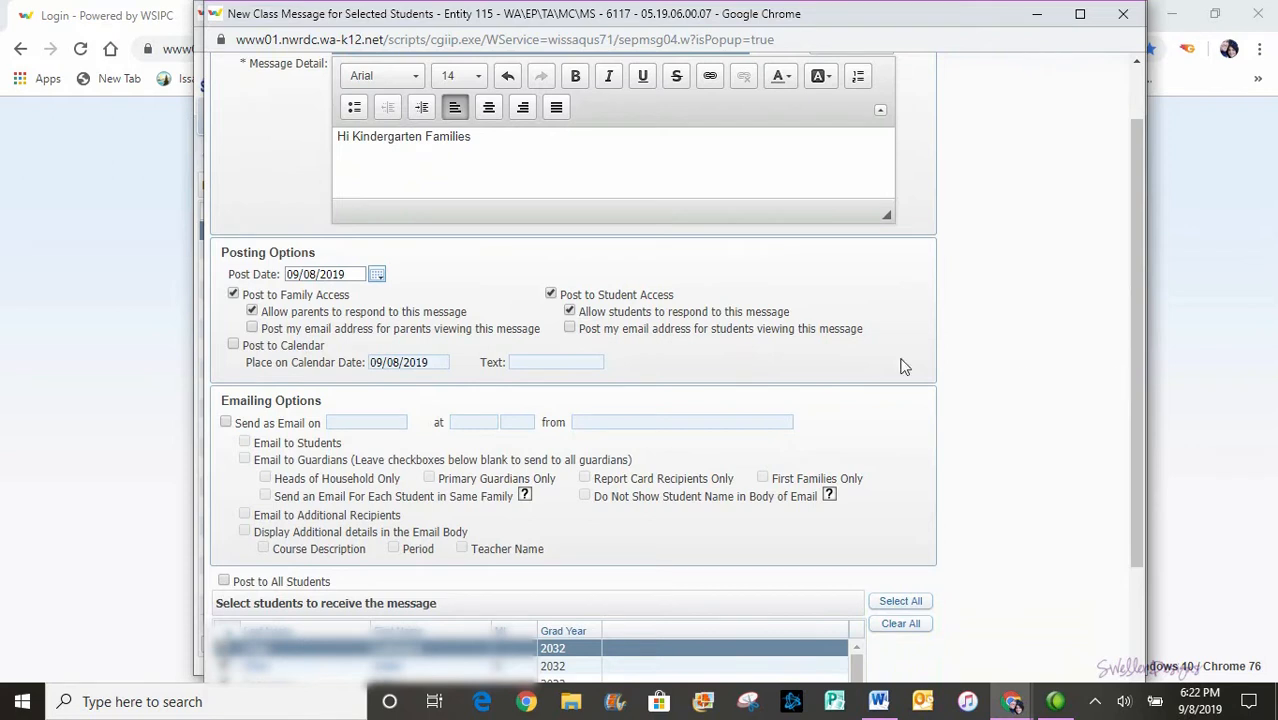
- Uncheck Post to Student Access and turn on Send as Email for the message
{"action": "left_click", "coordinate": [553, 296]}
{"action": "left_click", "coordinate": [226, 424]}
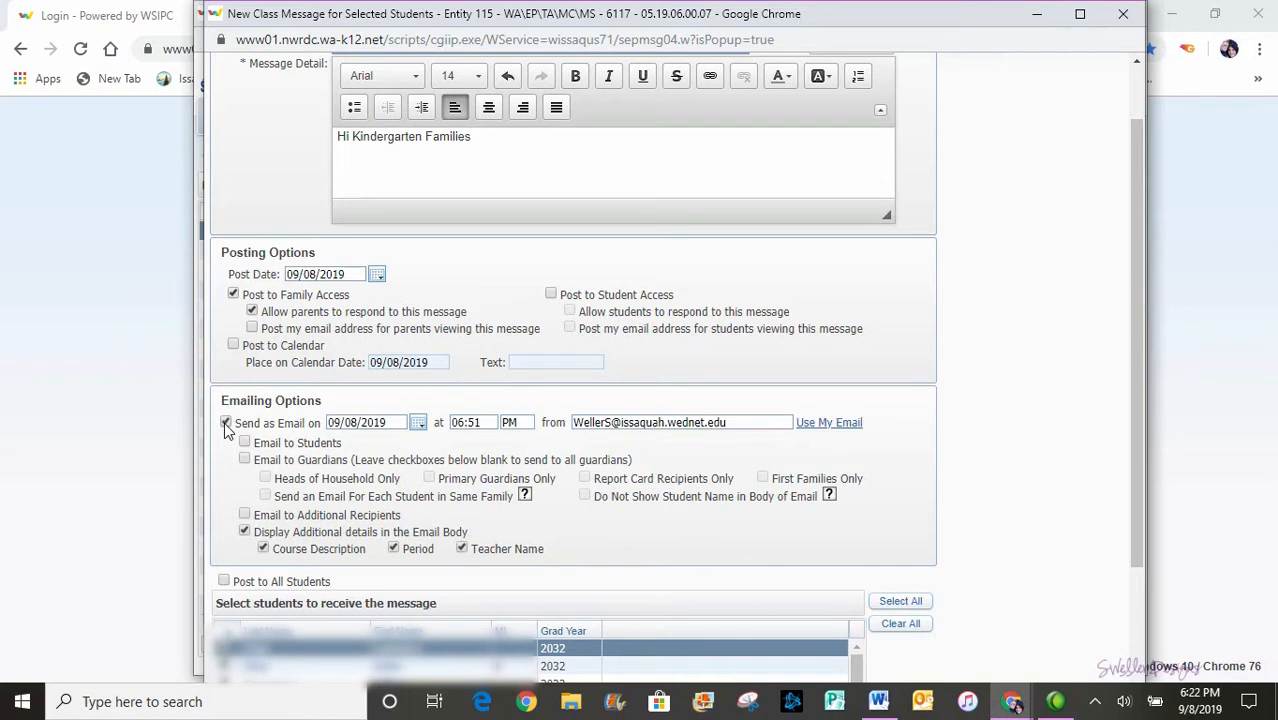
{"action": "left_click", "coordinate": [418, 424]}
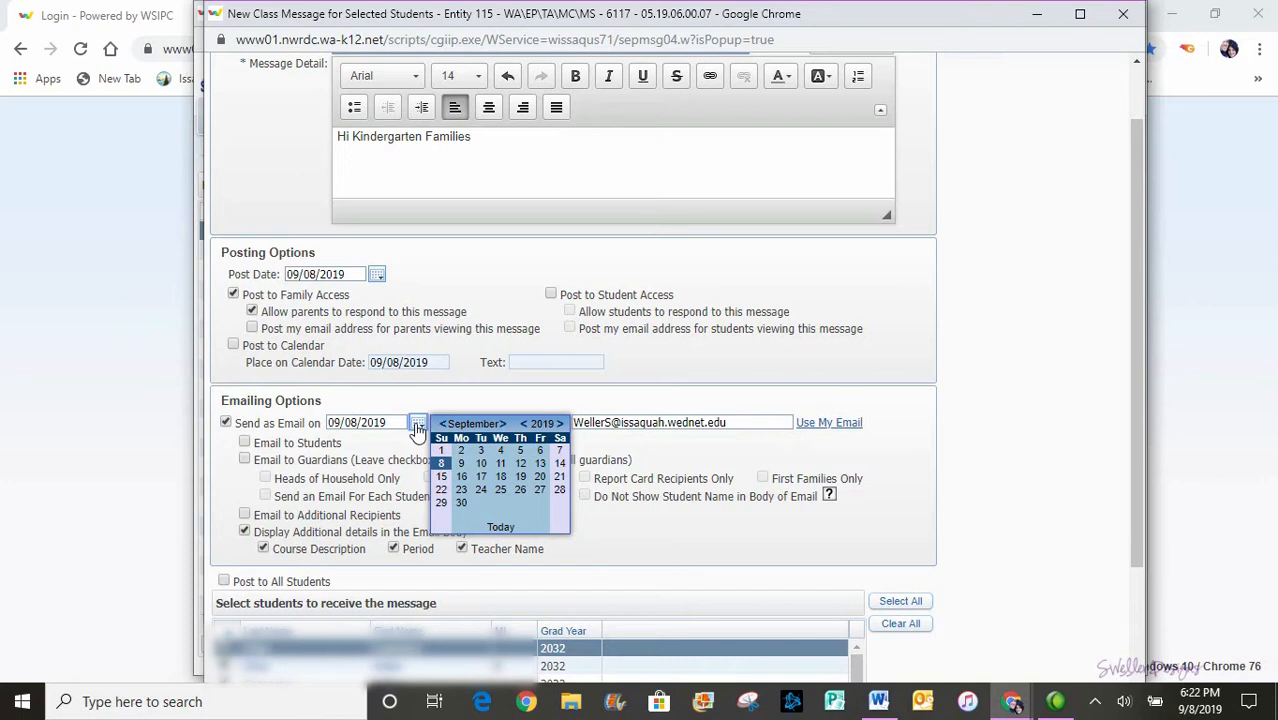
- Schedule the email for 09/11/2019 at 8:30 AM and send it to all guardians
{"action": "left_click", "coordinate": [499, 464]}
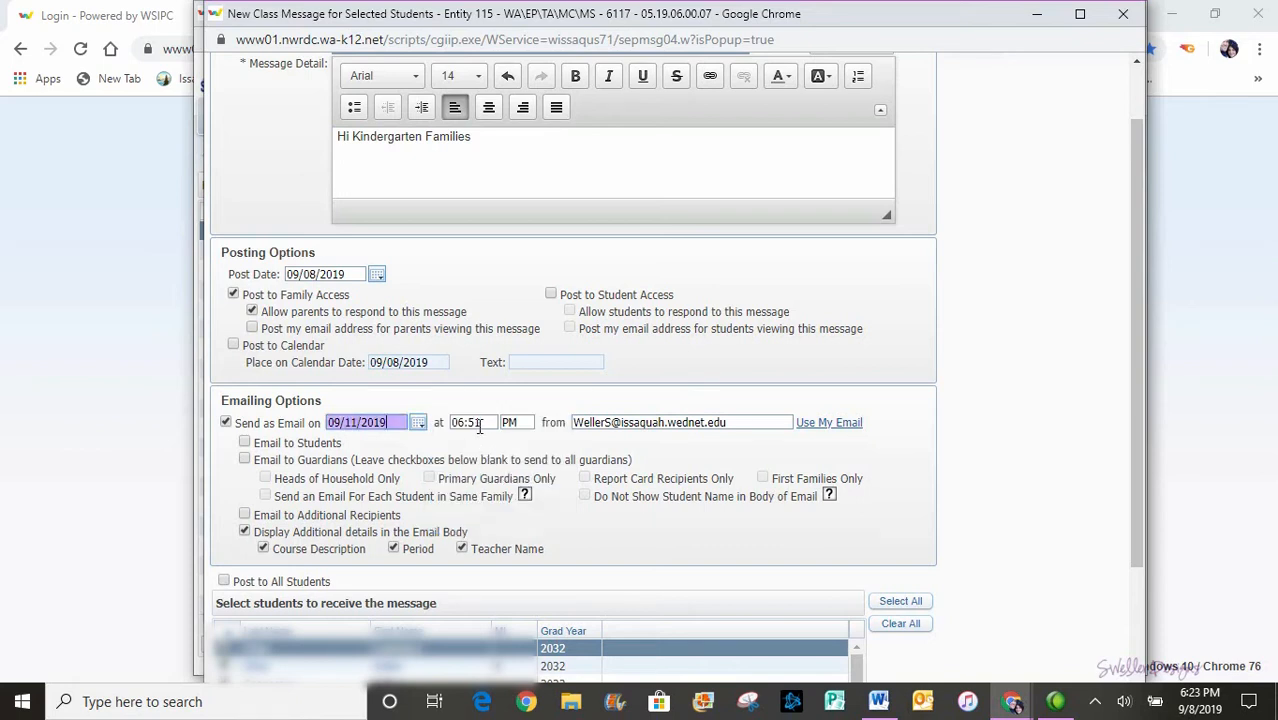
{"action": "left_click", "coordinate": [478, 423]}
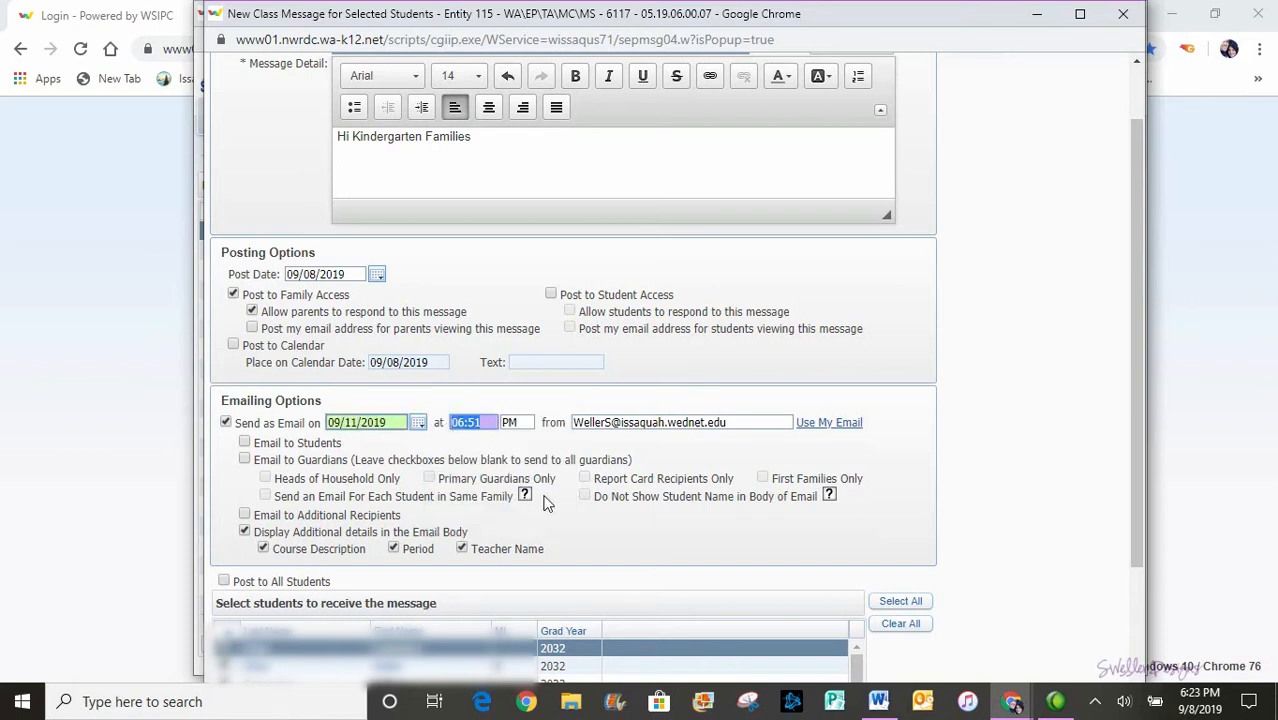
{"action": "type", "text": "8:30"}
{"action": "left_click", "coordinate": [525, 422]}
{"action": "key", "text": "a"}
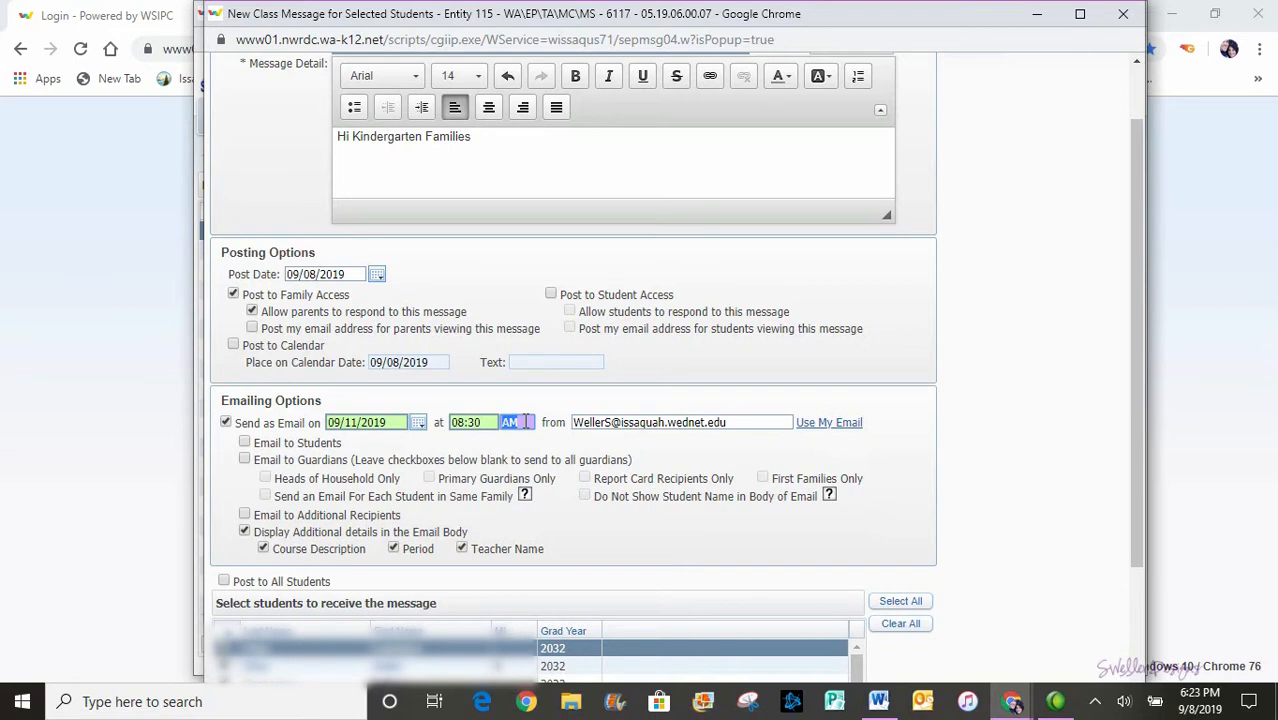
{"action": "left_click", "coordinate": [416, 434]}
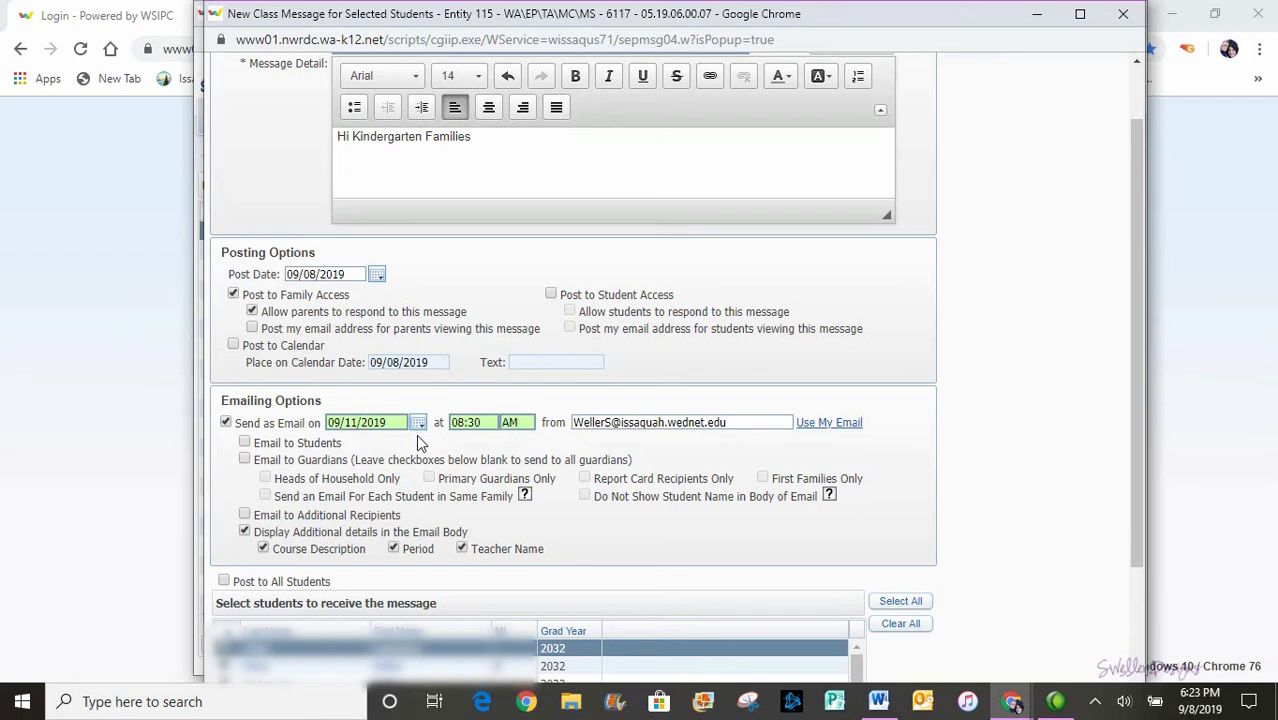
{"action": "left_click", "coordinate": [244, 461]}
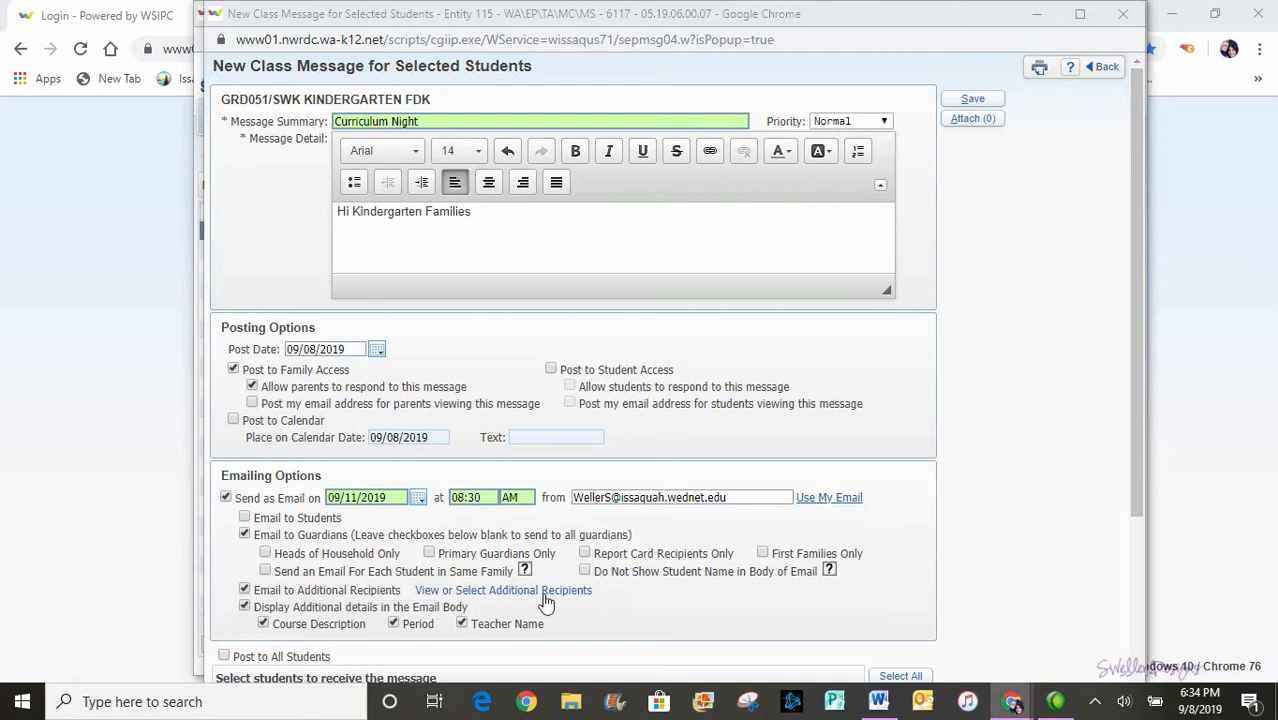
- Add a staff e-mail address as an additional recipient and confirm the list
{"action": "left_click", "coordinate": [545, 596]}
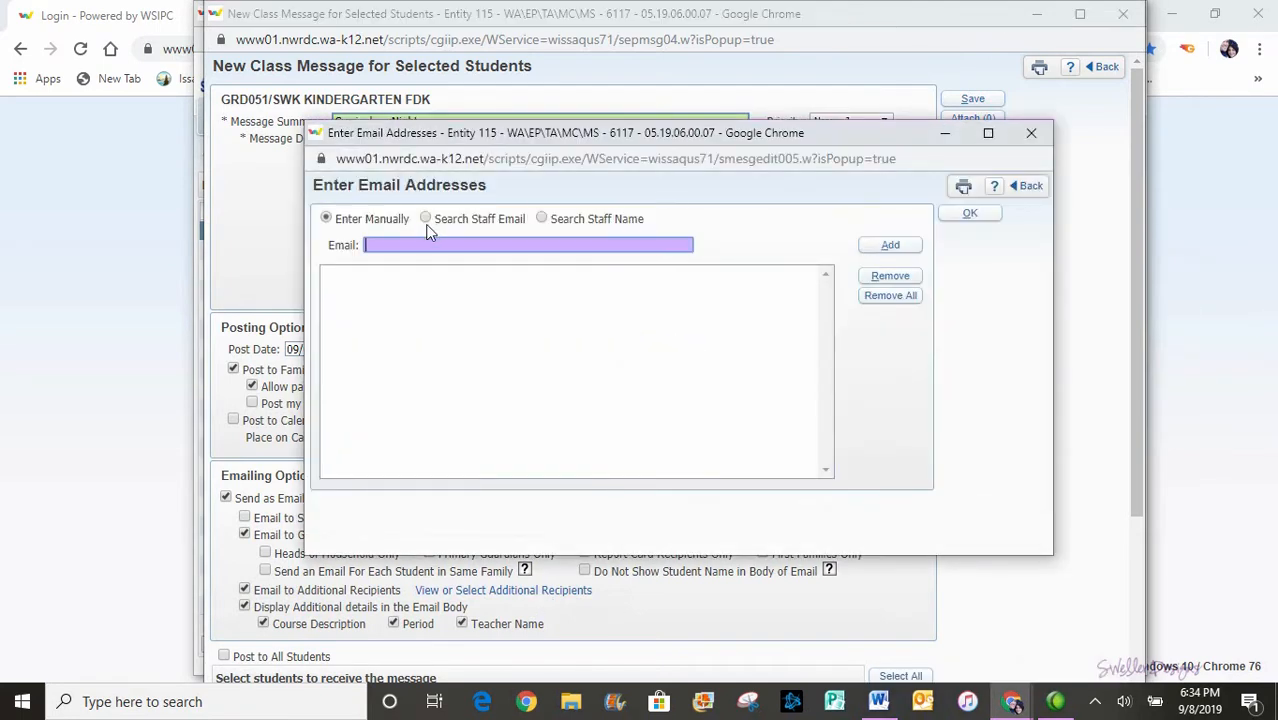
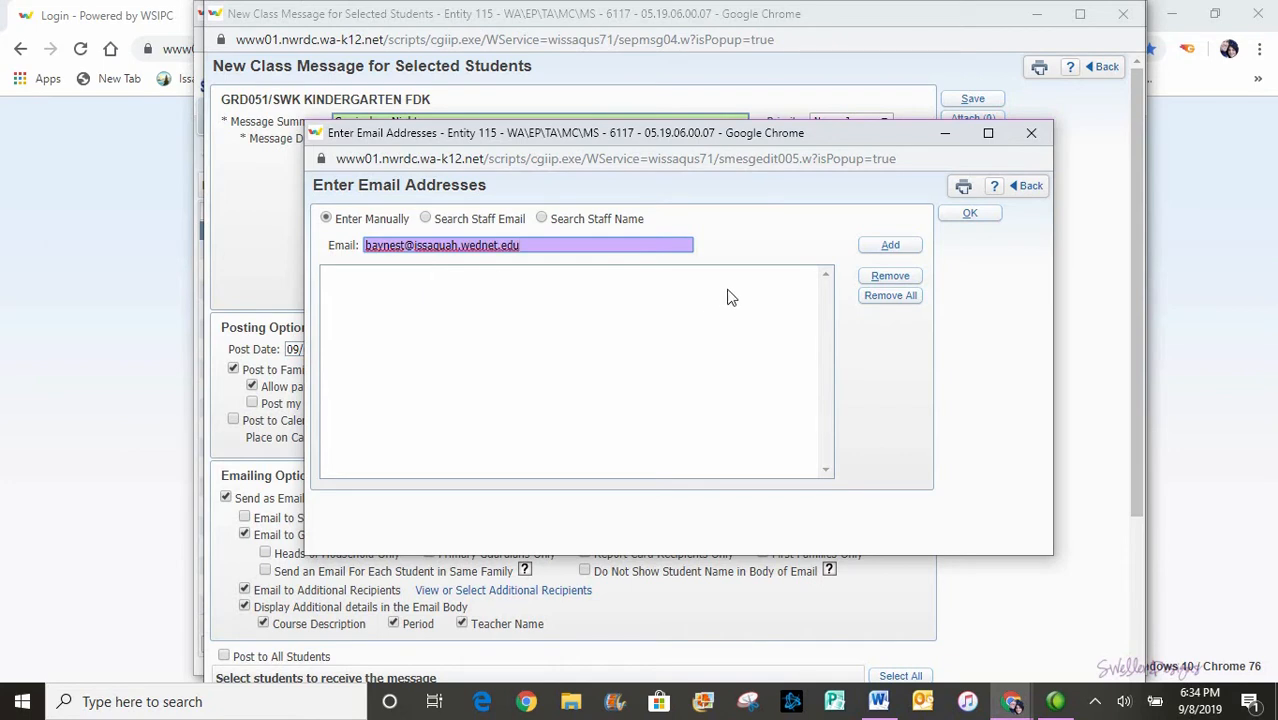
{"action": "left_click", "coordinate": [872, 250]}
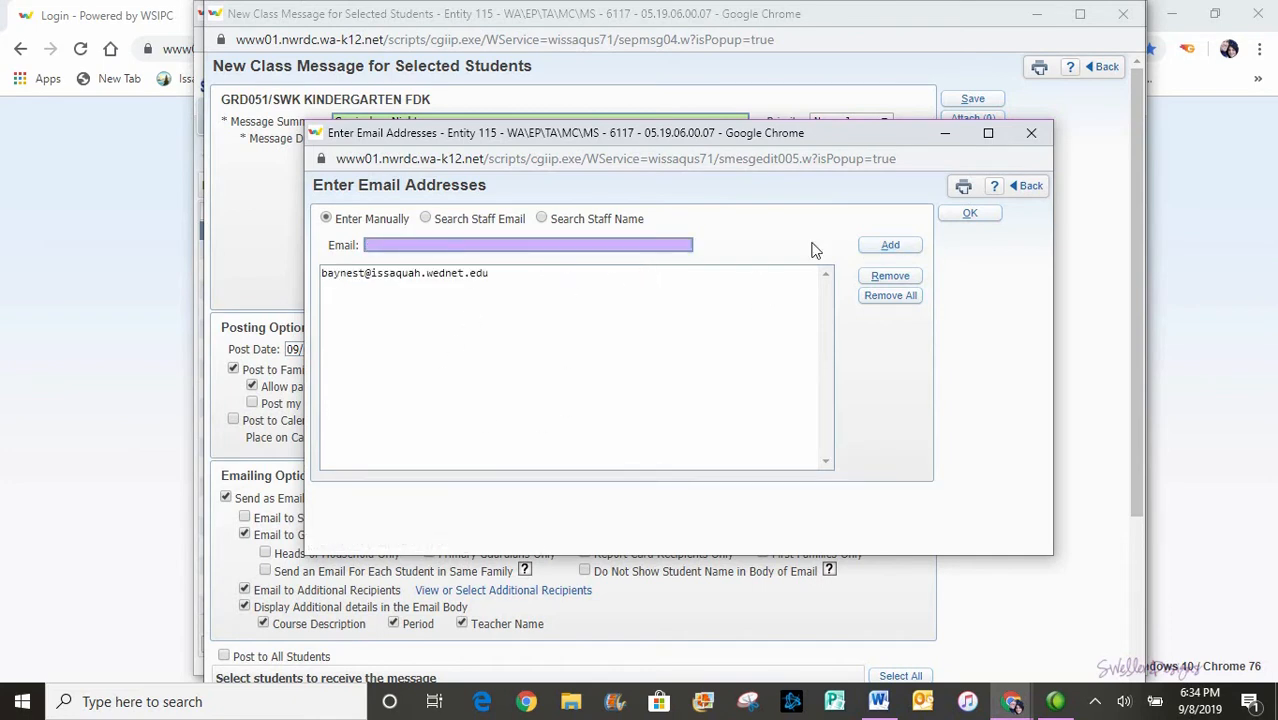
{"action": "left_click", "coordinate": [966, 220]}
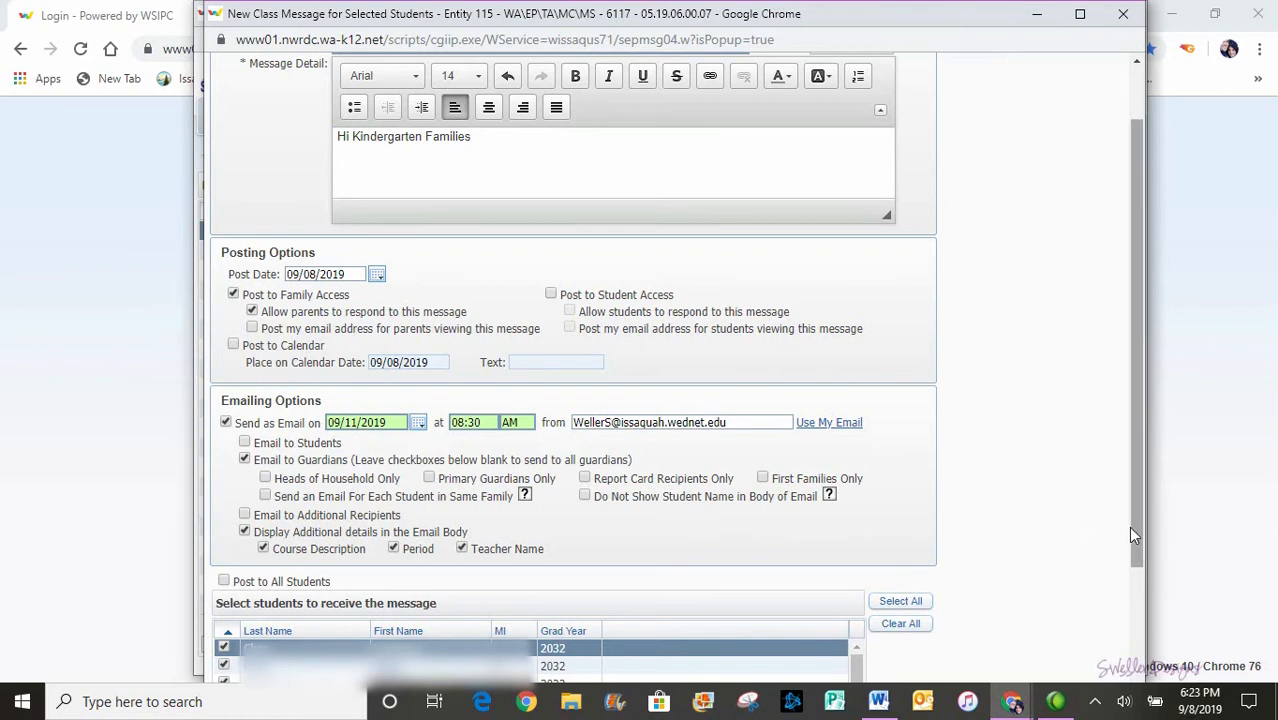
{"action": "left_click_drag", "start_coordinate": [1134, 527], "coordinate": [1135, 472]}
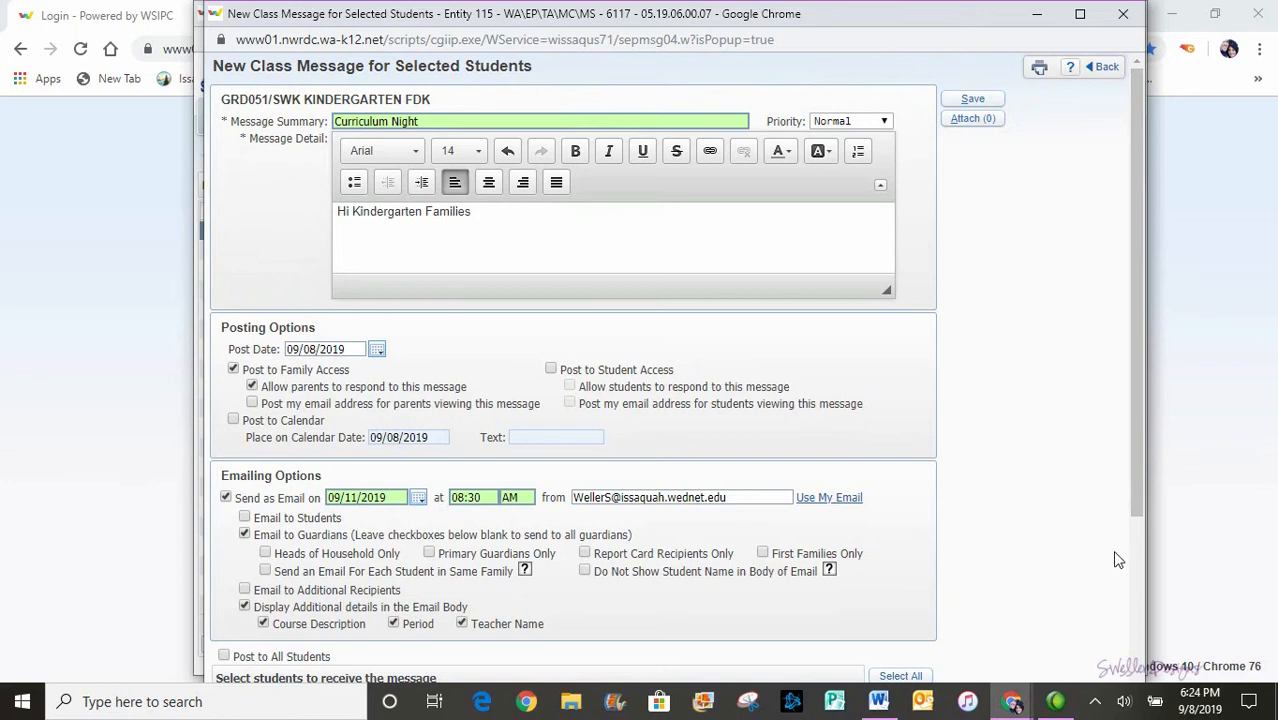
{"action": "left_click_drag", "start_coordinate": [1137, 527], "coordinate": [1135, 497]}
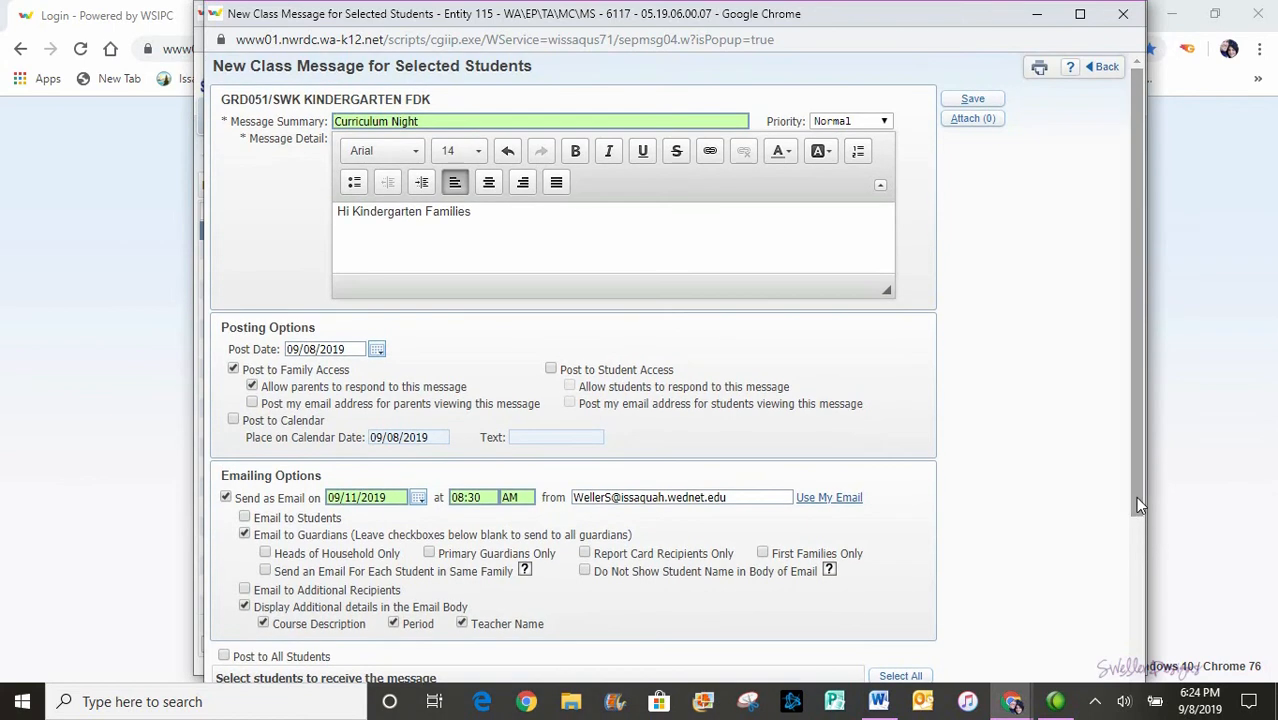